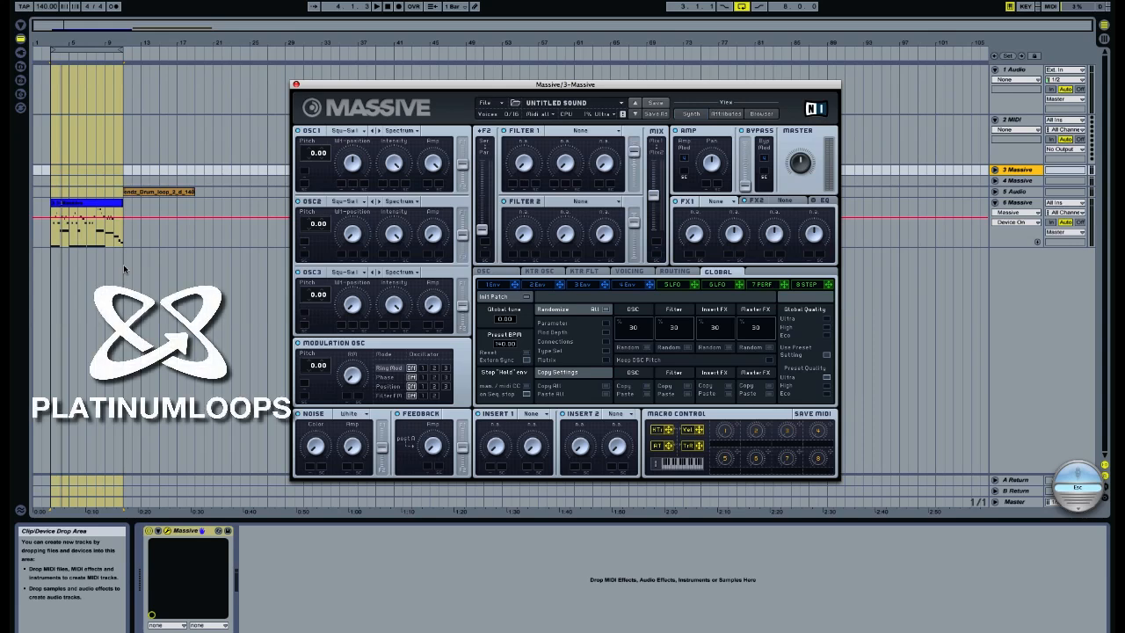
Set OSC1's pitch to 24.00, turn its wavetable position fully up and lower its amp slightly.
key("space")
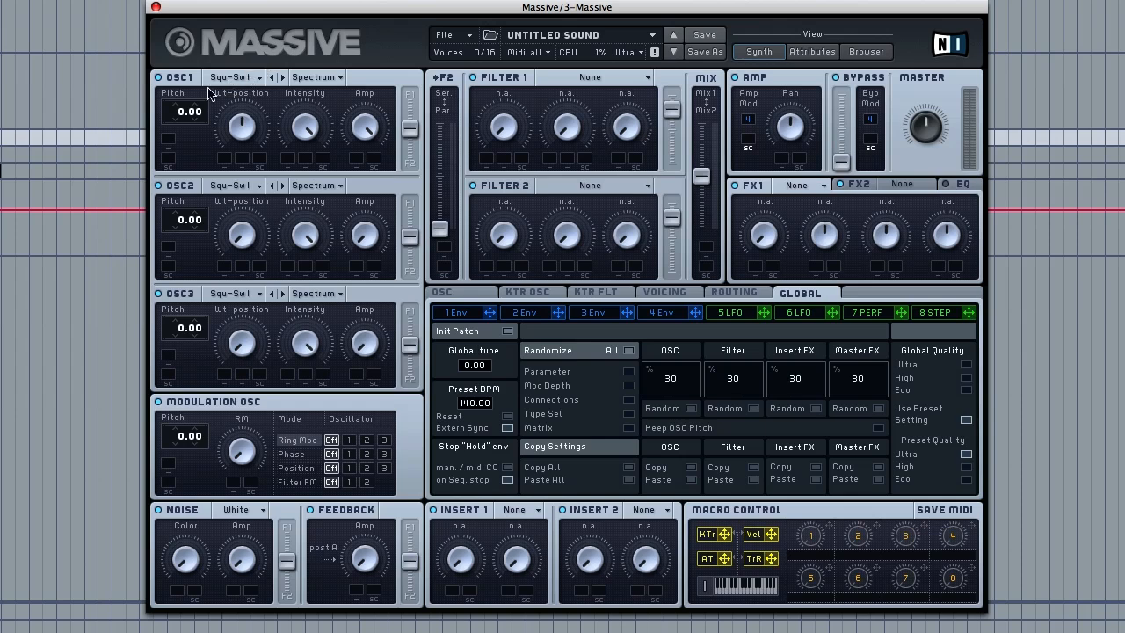
left_click_drag(183, 119, 214, 74)
left_click_drag(366, 123, 360, 167)
Tune OSC2 to -12.00 with the Digi I wavetable and set its wavetable position to halfway.
left_click_drag(183, 229, 183, 249)
left_click(239, 187)
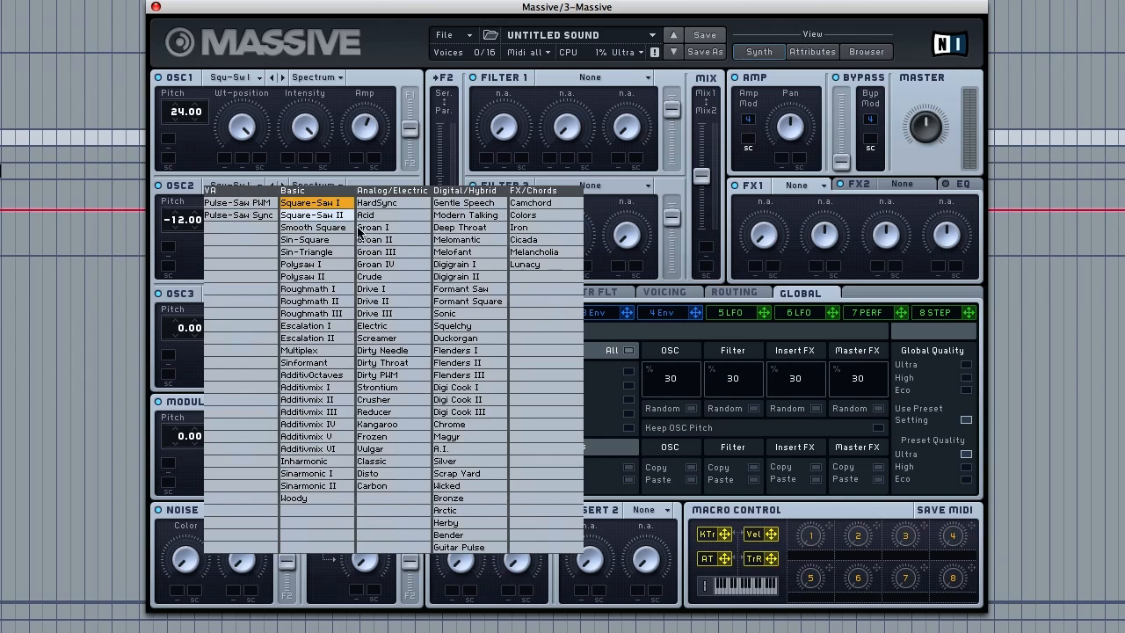
left_click(471, 392)
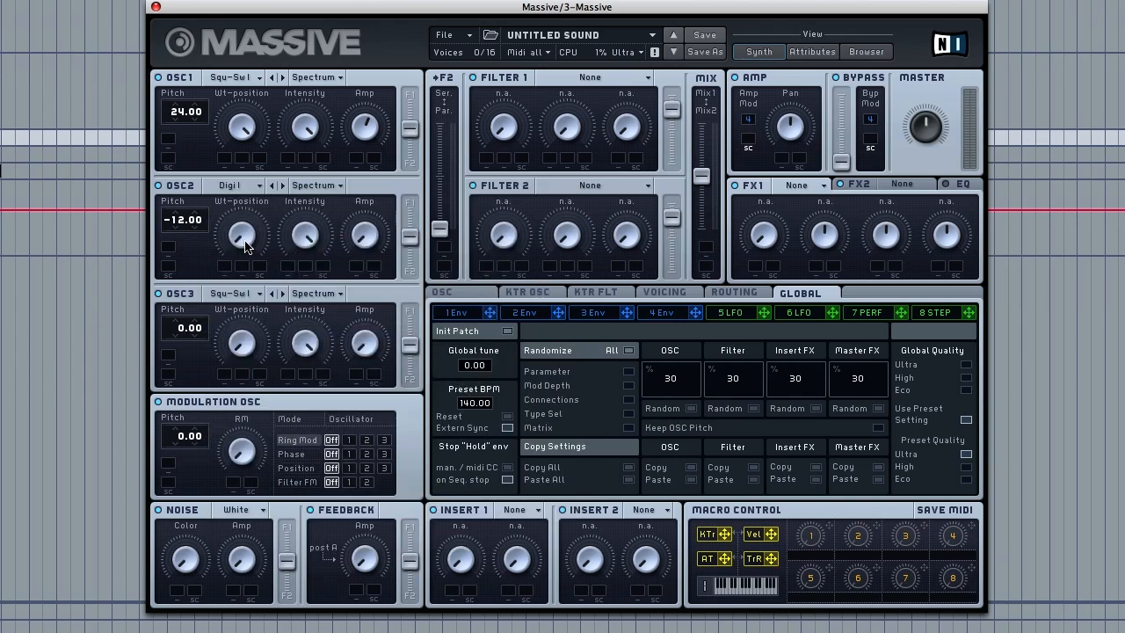
left_click_drag(243, 238, 246, 170)
Tune OSC3 to -12.00 and give it the Crusher wavetable at a low wavetable position.
left_click_drag(180, 329, 182, 350)
left_click(231, 295)
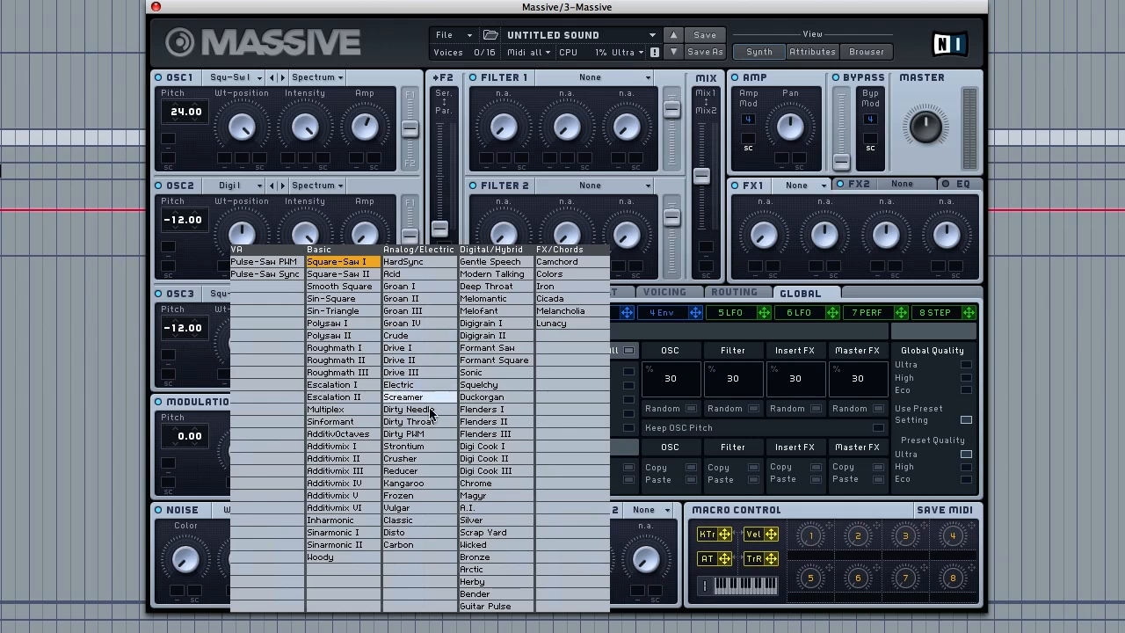
left_click(400, 458)
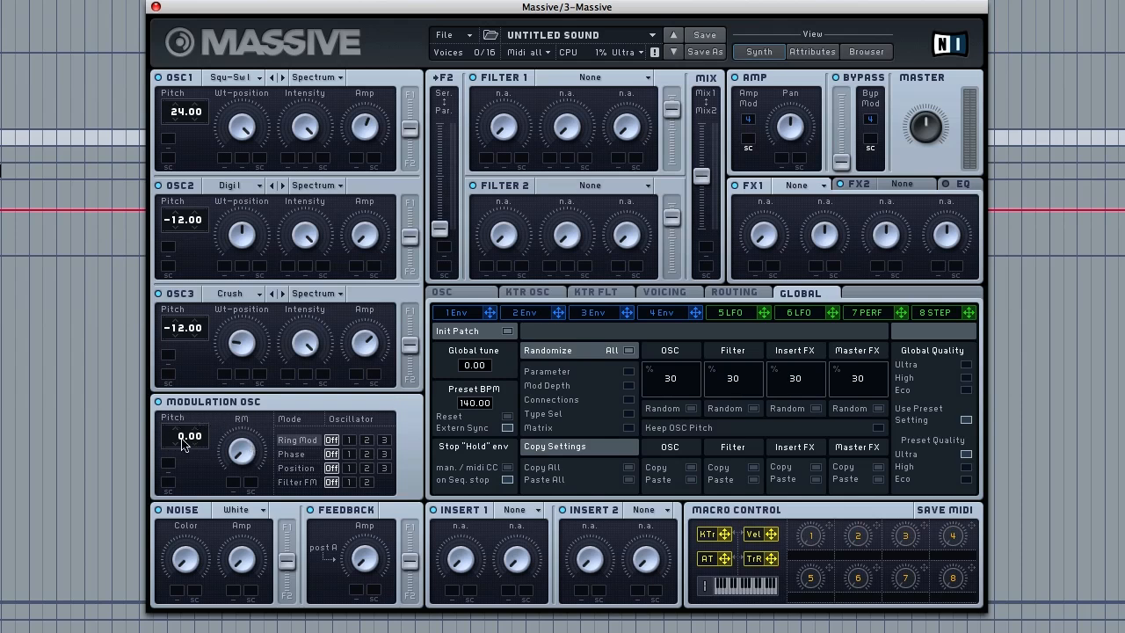
Set the modulation oscillator's pitch to 12.00 and apply its ring modulation to oscillator 2.
left_click_drag(183, 441, 189, 428)
left_click(367, 439)
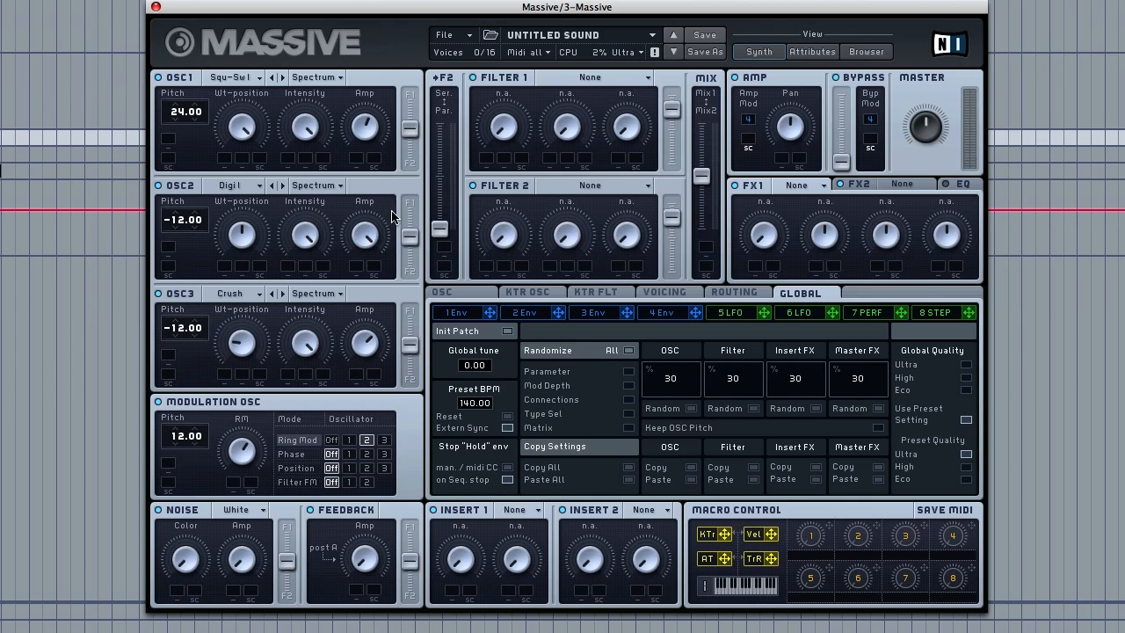
Increase the oscillators' glide time, assign macro control 1 to the vibrato rate, and show the voicing settings.
left_click(448, 293)
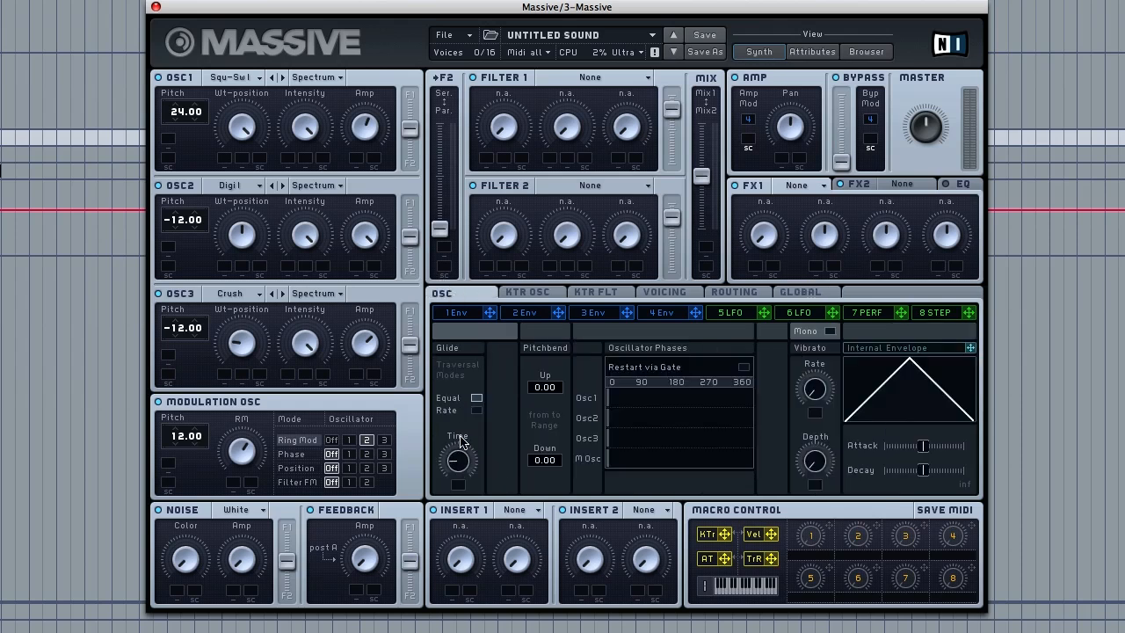
left_click_drag(461, 441, 462, 425)
left_click_drag(827, 527, 812, 421)
left_click(655, 294)
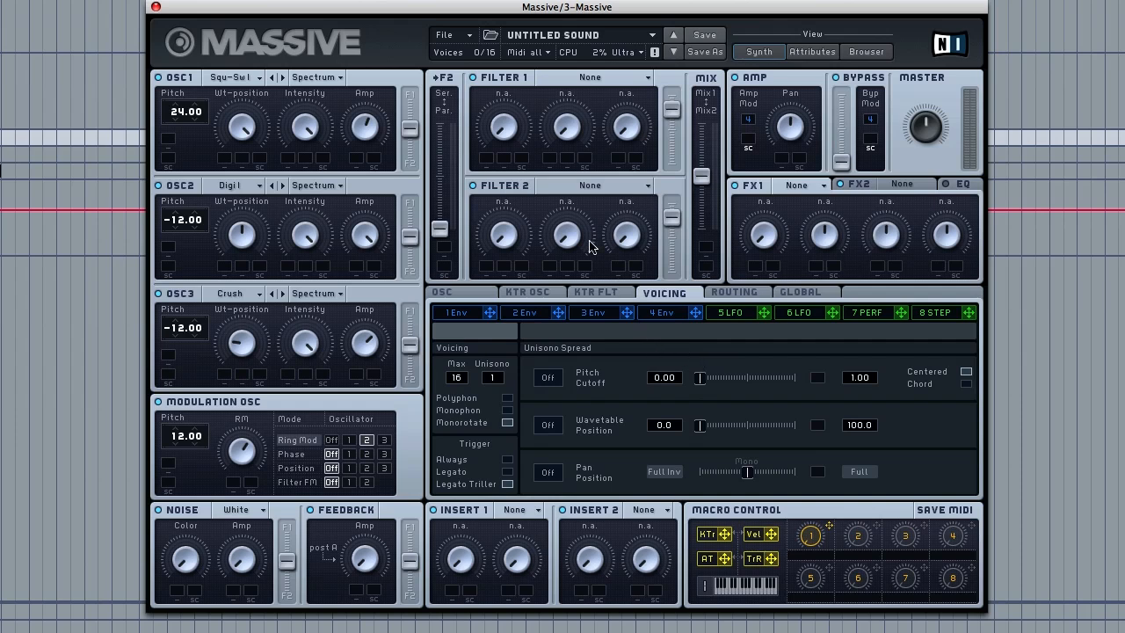
Set Filter 1 to Lowpass 4, put the serial/parallel slider halfway, and raise the cutoff to just under half with a low resonance.
left_click(583, 78)
left_click(581, 89)
left_click_drag(442, 225, 447, 163)
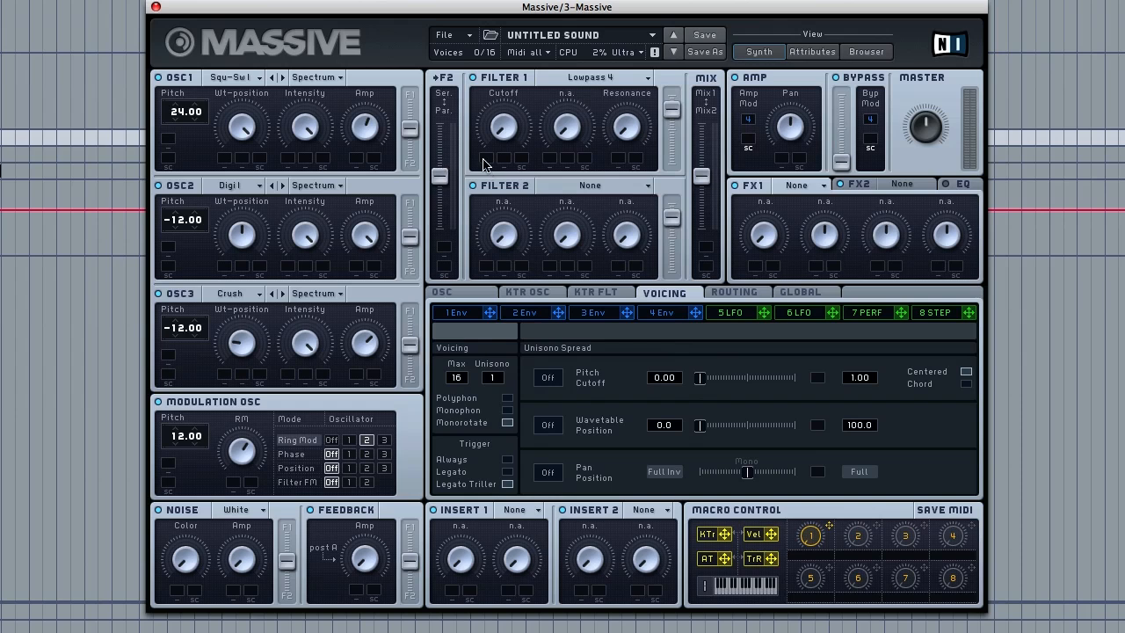
left_click_drag(502, 130, 506, 76)
left_click_drag(626, 128, 627, 109)
Shape envelope 4 with a higher decay level, a longer release and a slightly shorter attack.
left_click(668, 318)
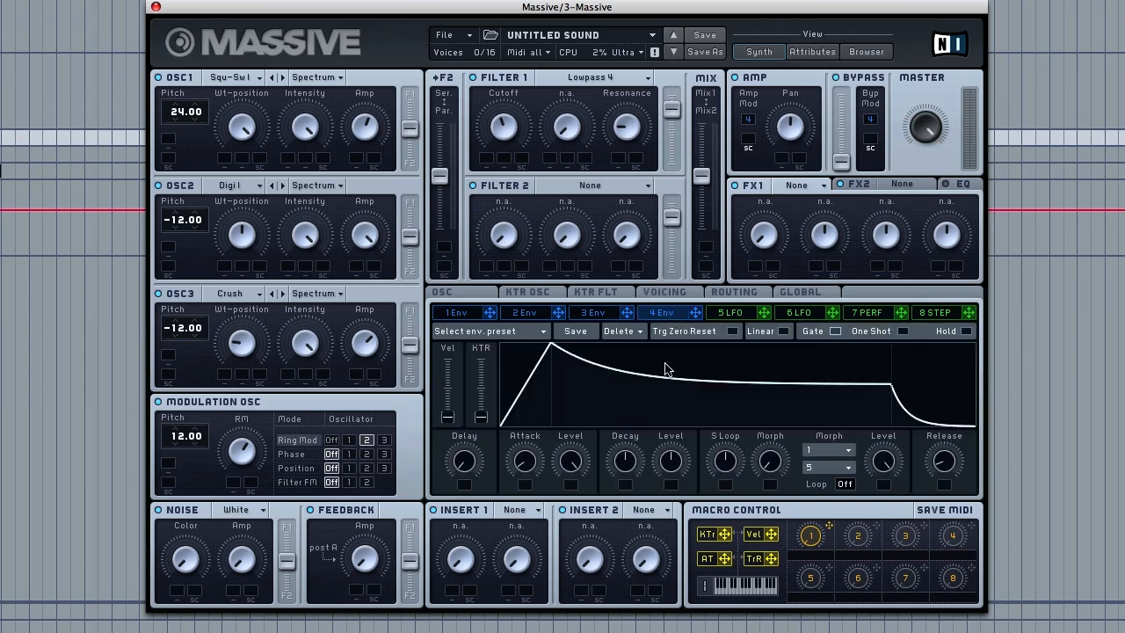
left_click_drag(670, 458, 684, 411)
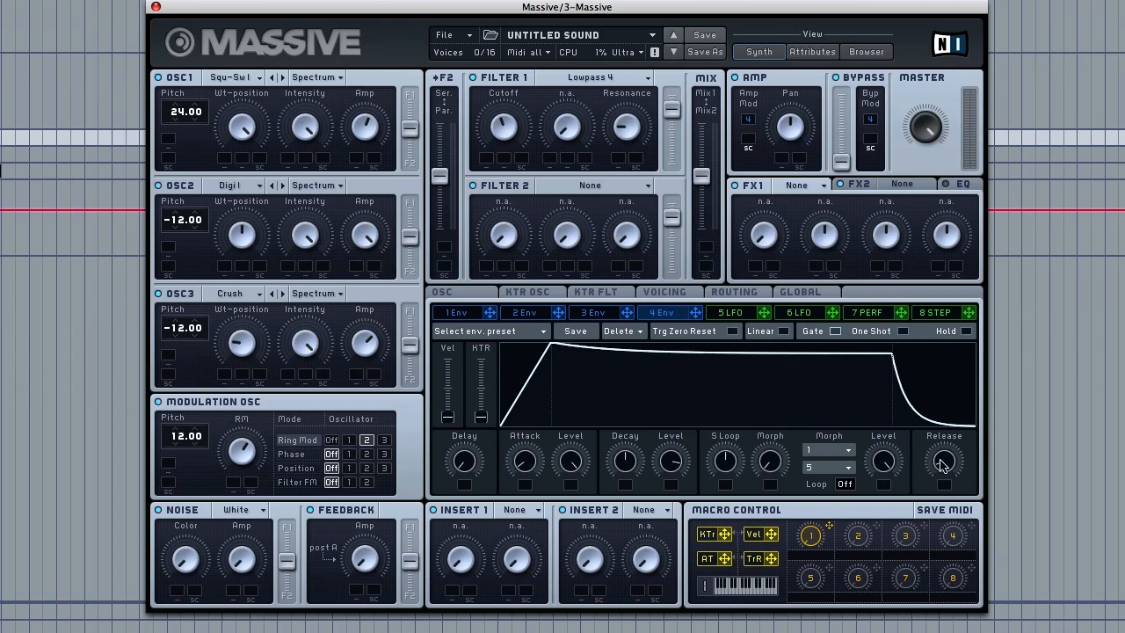
left_click_drag(940, 464, 937, 431)
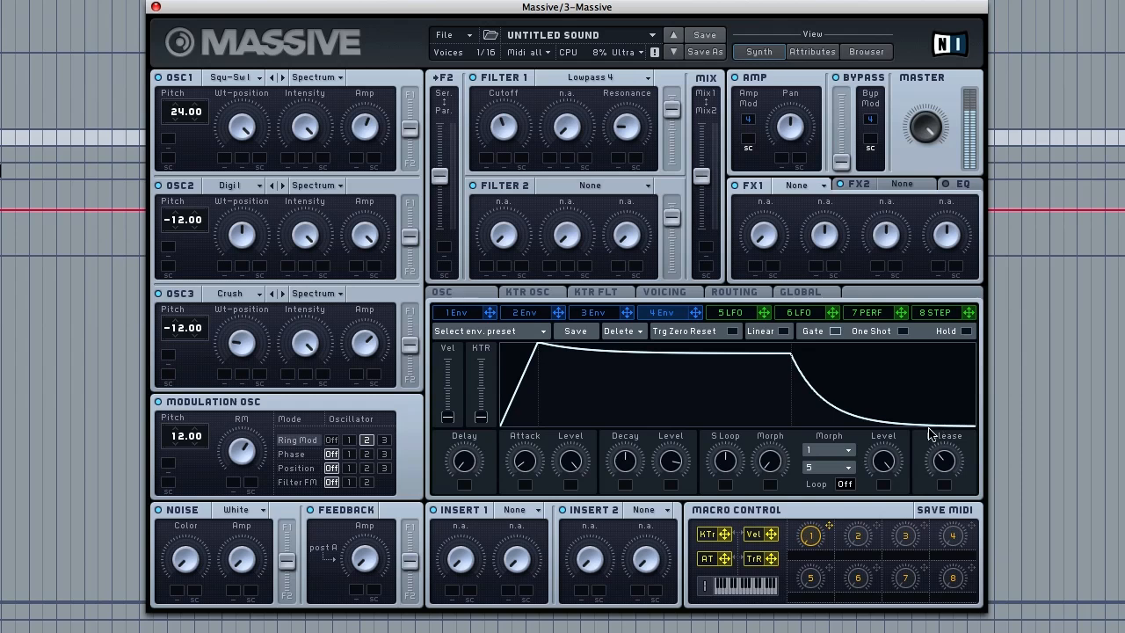
left_click_drag(532, 464, 530, 467)
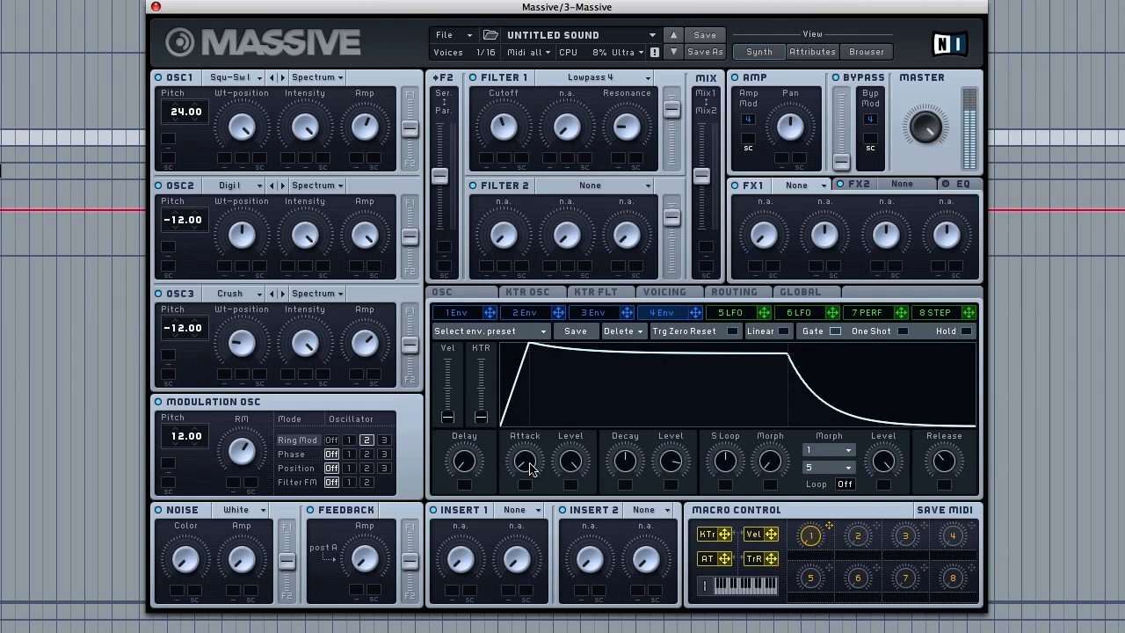
Shape envelope 3 with a loop of 4, a lower loop end level and a slightly longer attack, and modulate Filter 1's cutoff with it.
left_click(597, 314)
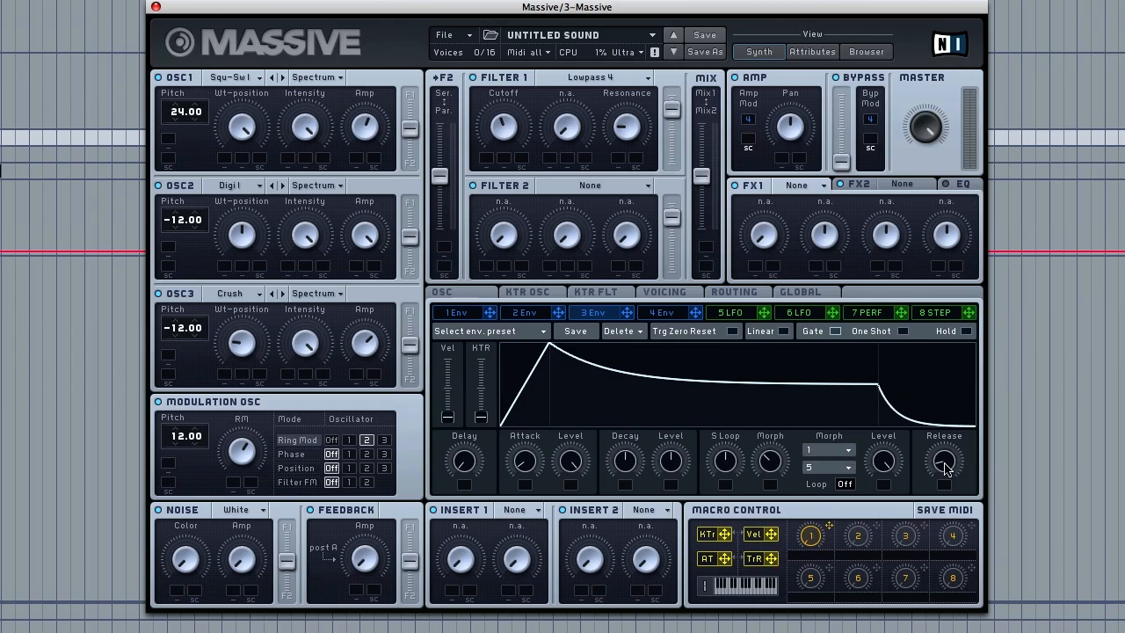
left_click_drag(945, 464, 945, 469)
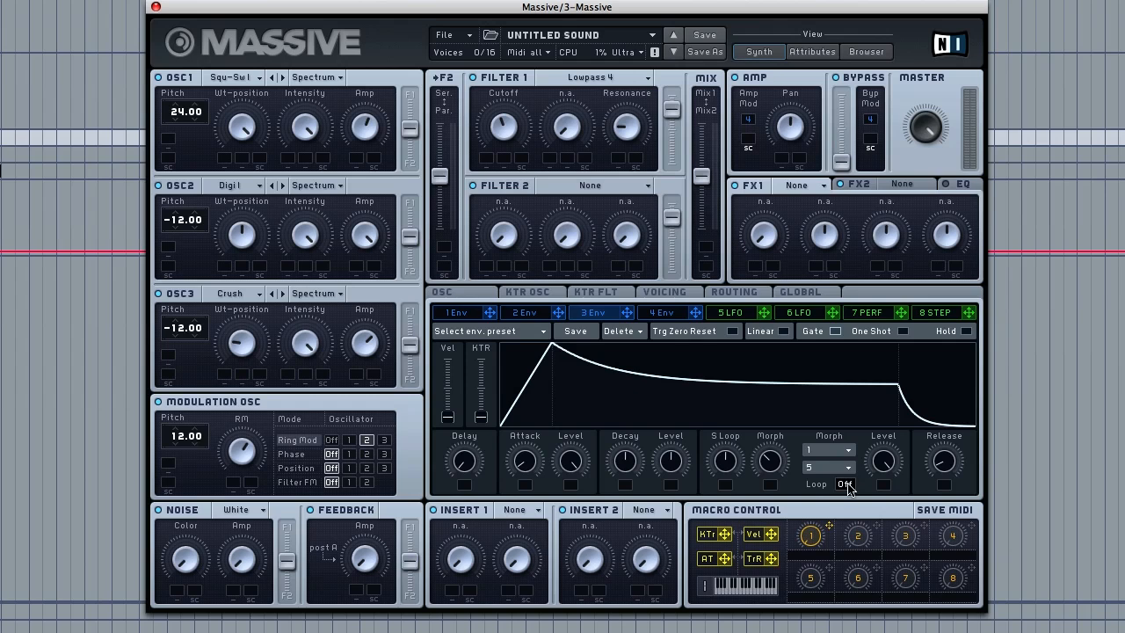
left_click_drag(850, 486, 860, 472)
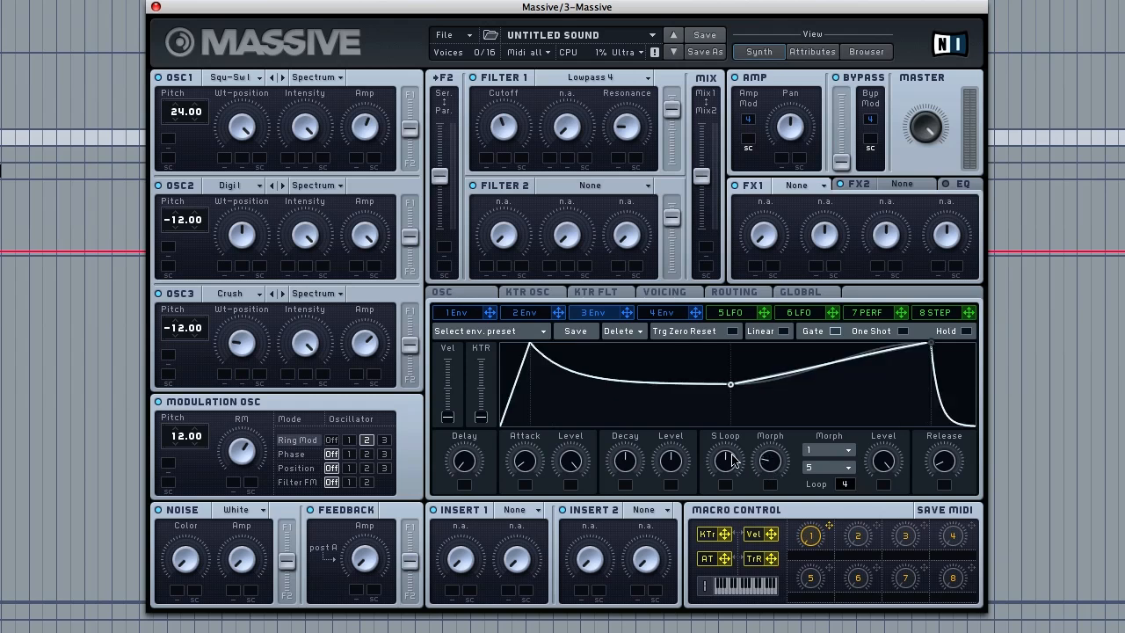
left_click_drag(887, 463, 882, 498)
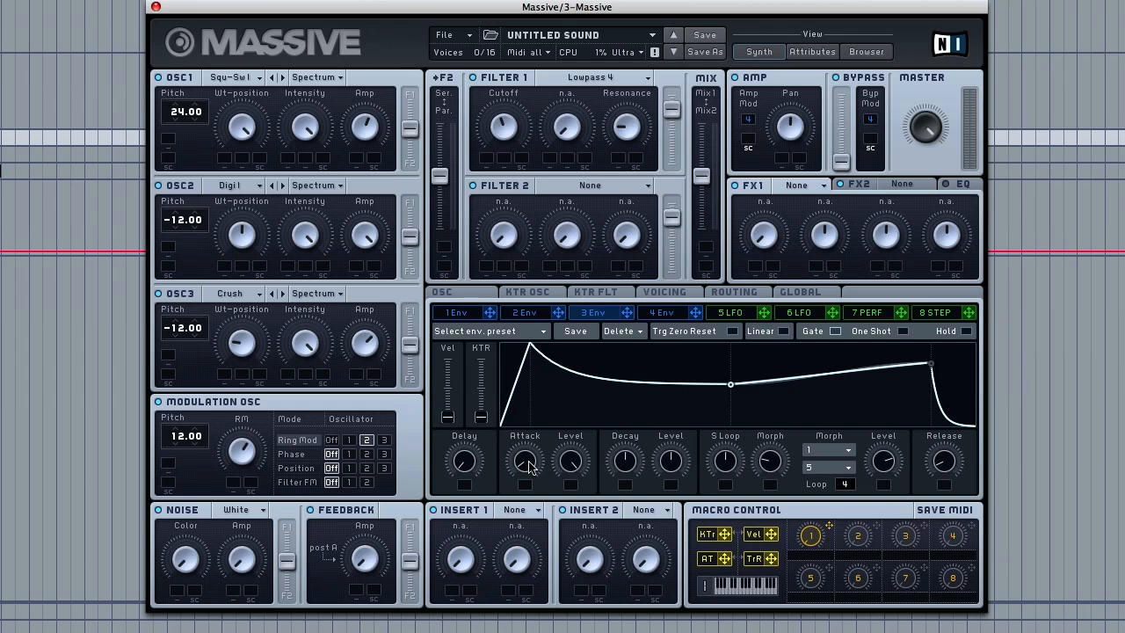
left_click_drag(530, 465, 530, 457)
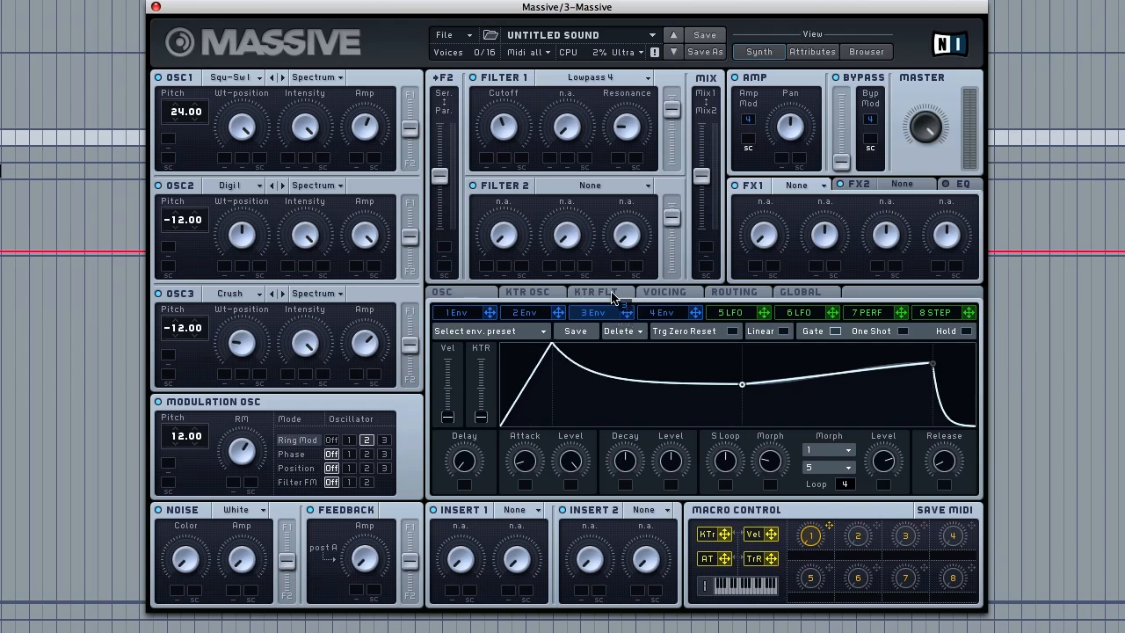
left_click_drag(626, 312, 497, 99)
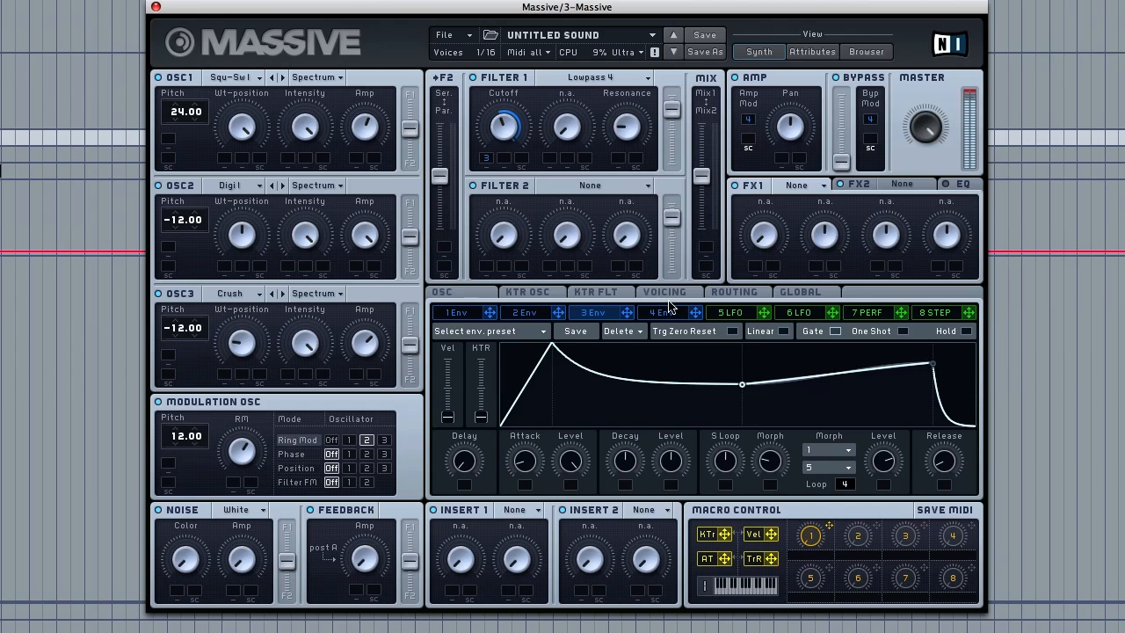
Set LFO 5 to a tempo-synced Sinus uni curve with its amp reduced to about half, and modulate Filter 1's cutoff with it.
left_click(728, 316)
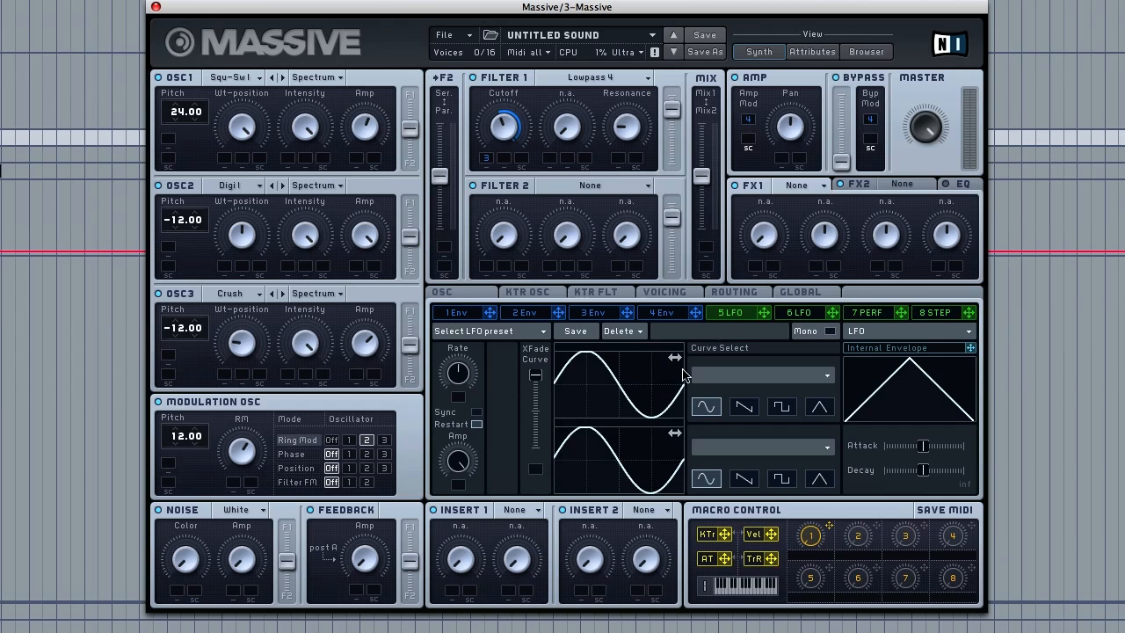
left_click(726, 380)
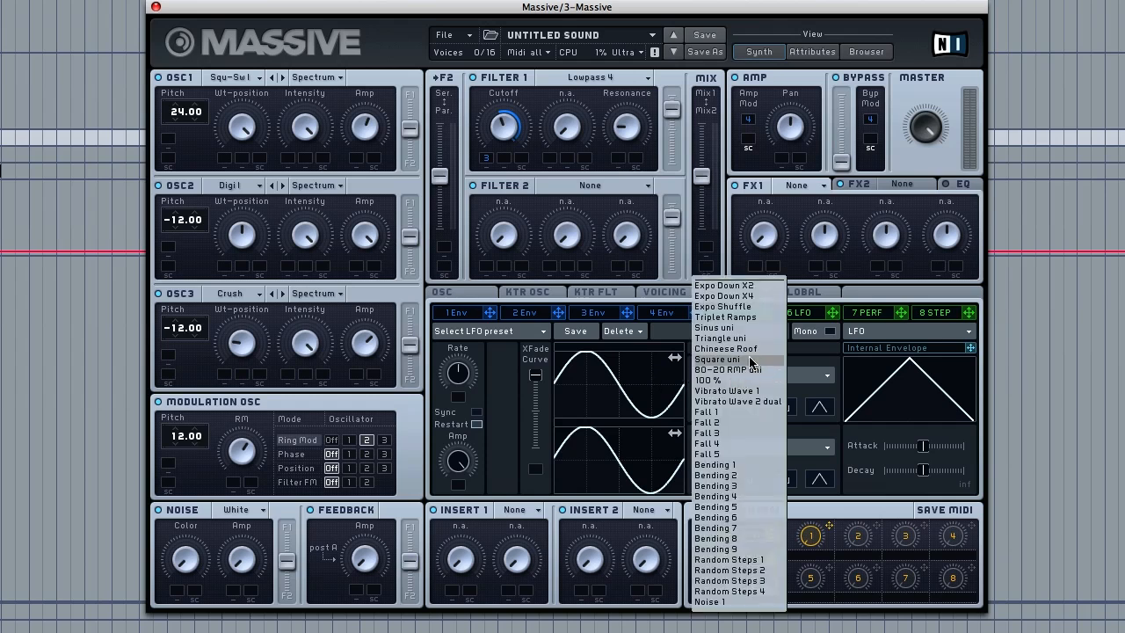
left_click(734, 327)
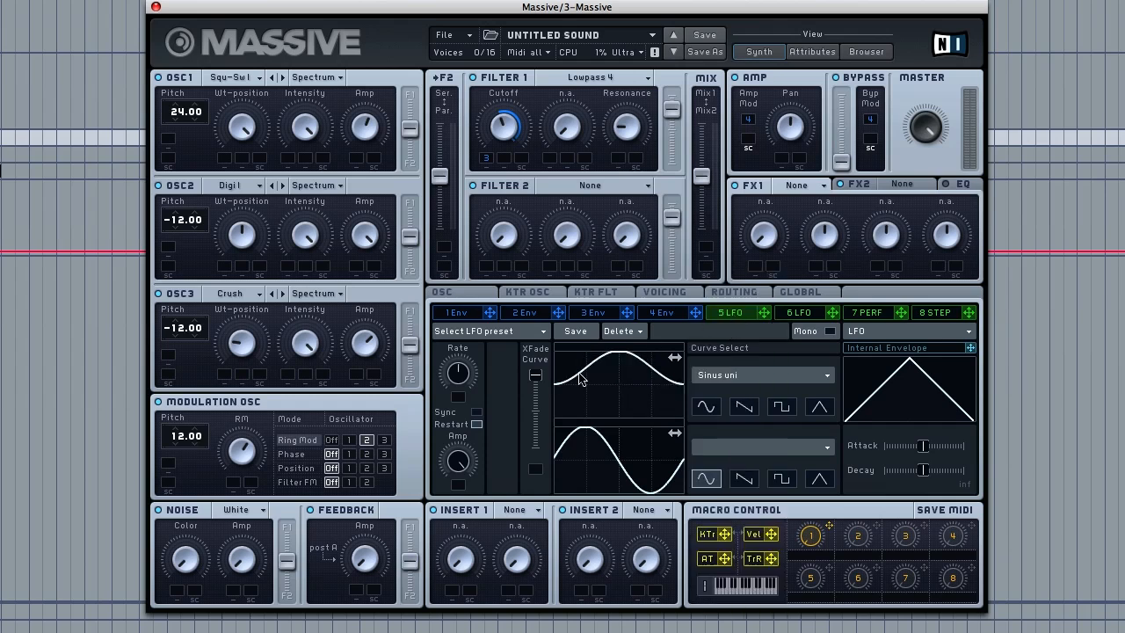
left_click(477, 412)
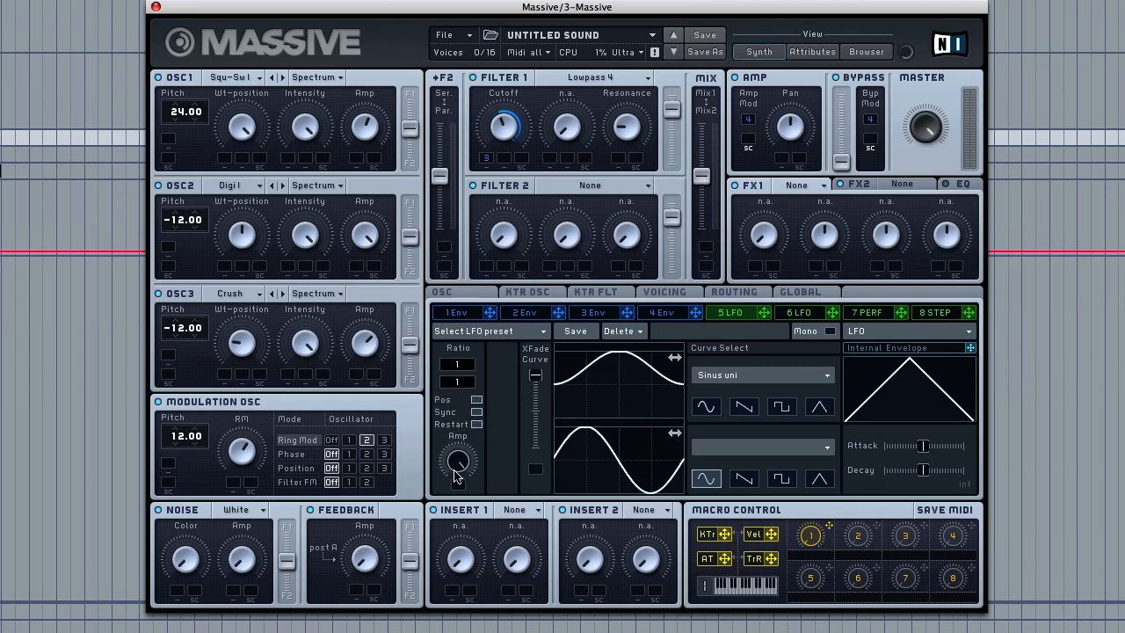
left_click_drag(455, 495, 454, 521)
left_click_drag(766, 323, 527, 111)
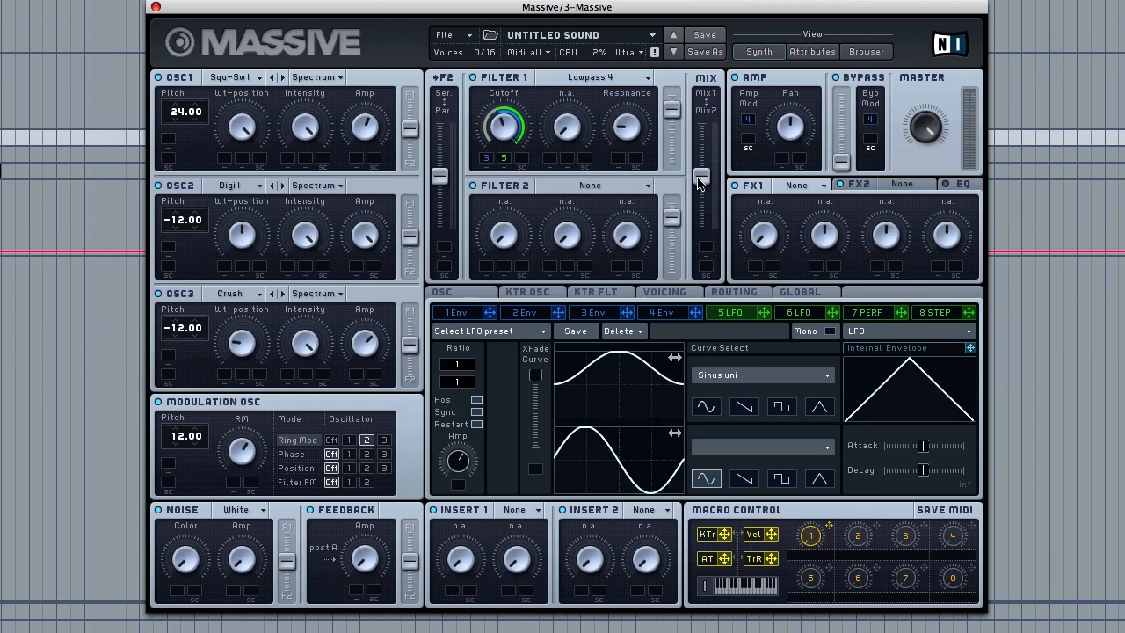
Shift the filter mix slider toward Mix1 and raise the bypass level slightly.
left_click_drag(702, 180, 707, 145)
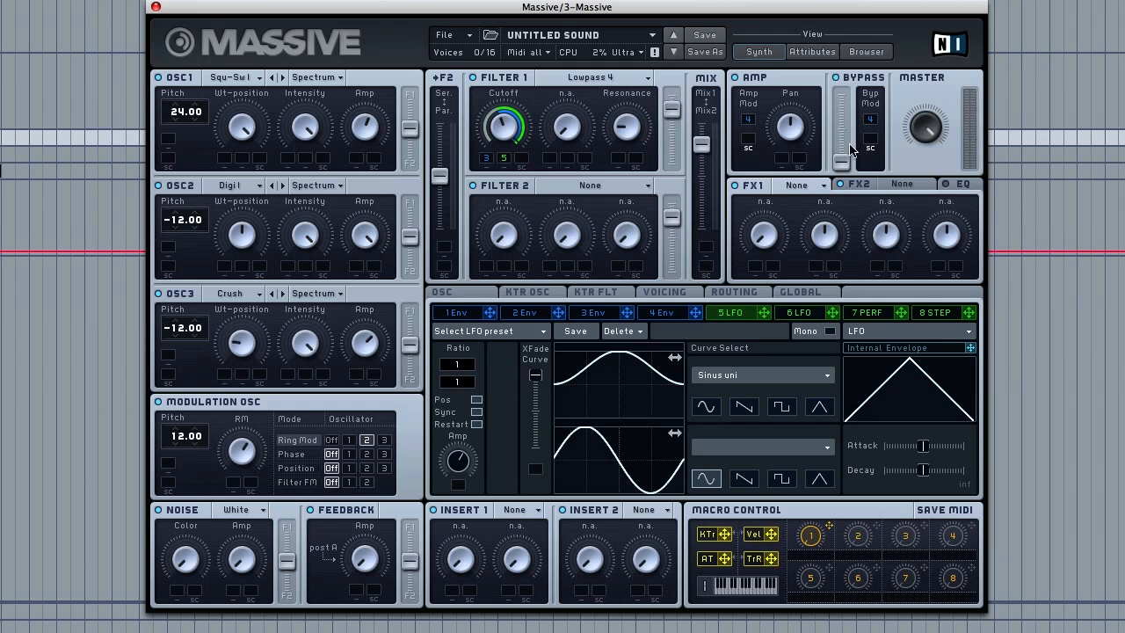
left_click_drag(842, 161, 844, 153)
Load the Chorus effect in FX1 and lower its dry/wet amount.
left_click(804, 188)
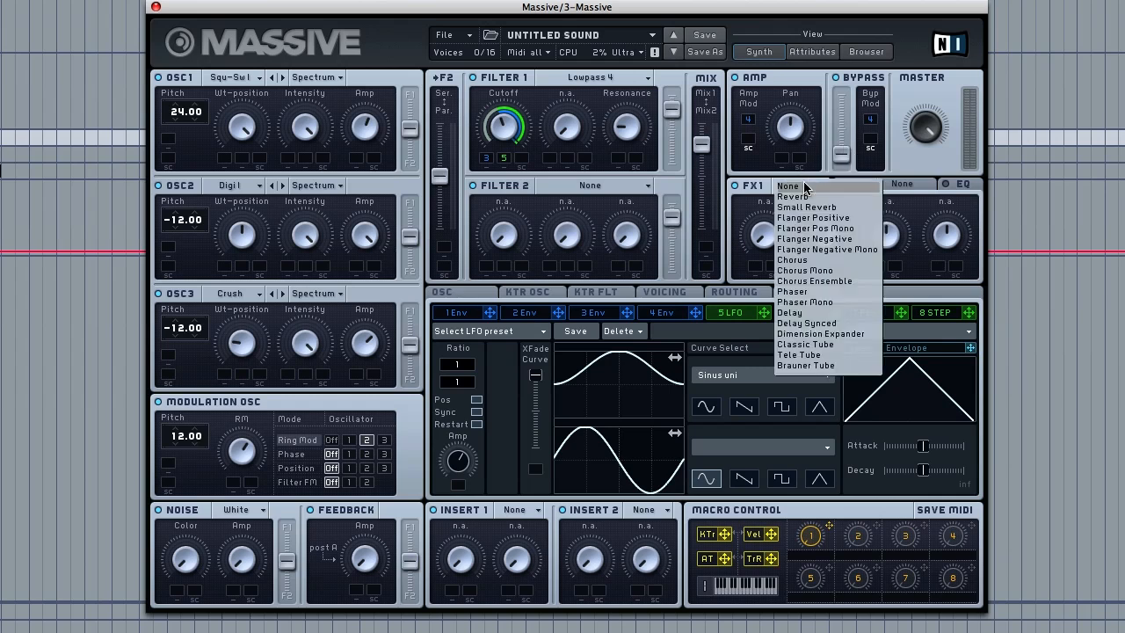
left_click(800, 261)
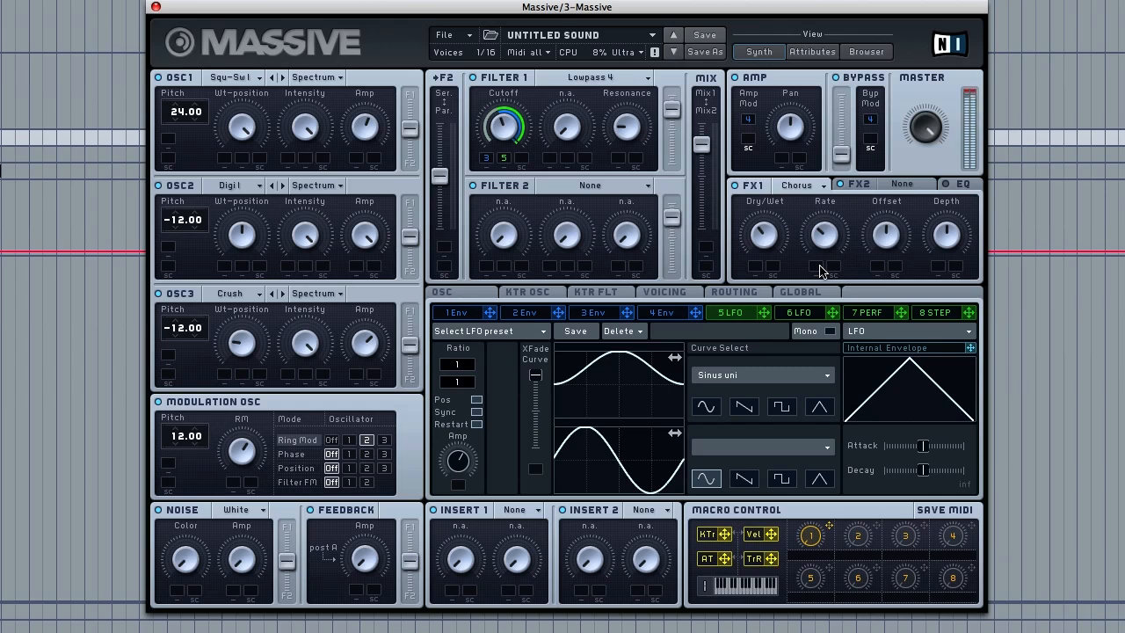
left_click_drag(763, 232, 766, 263)
Load the Dimension Expander effect in FX2 and reduce its size.
left_click(889, 187)
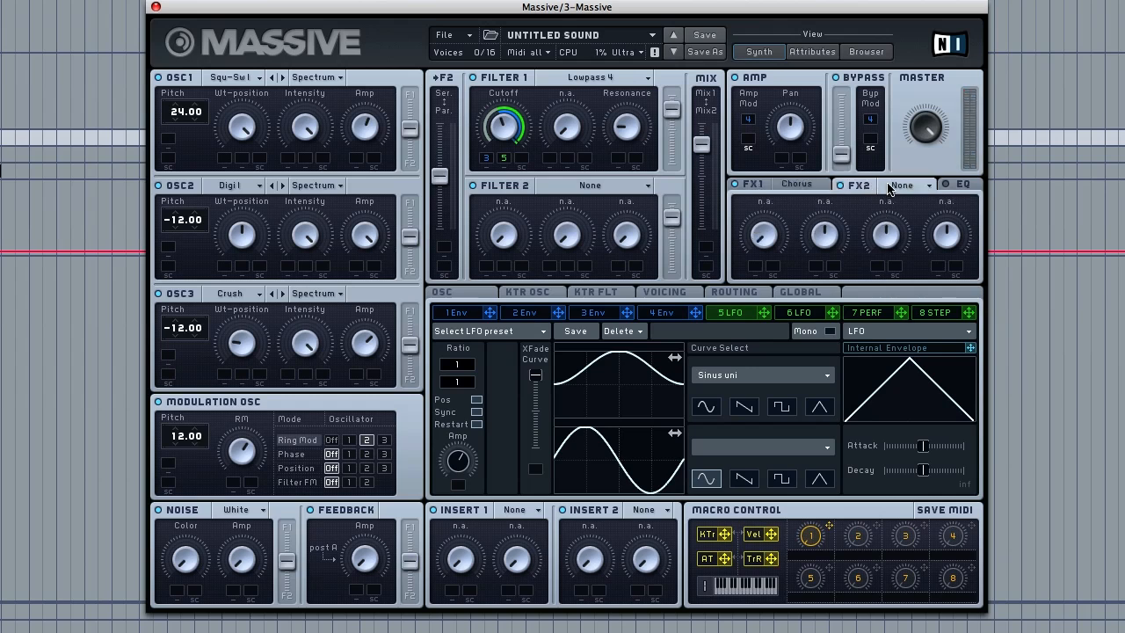
left_click(889, 188)
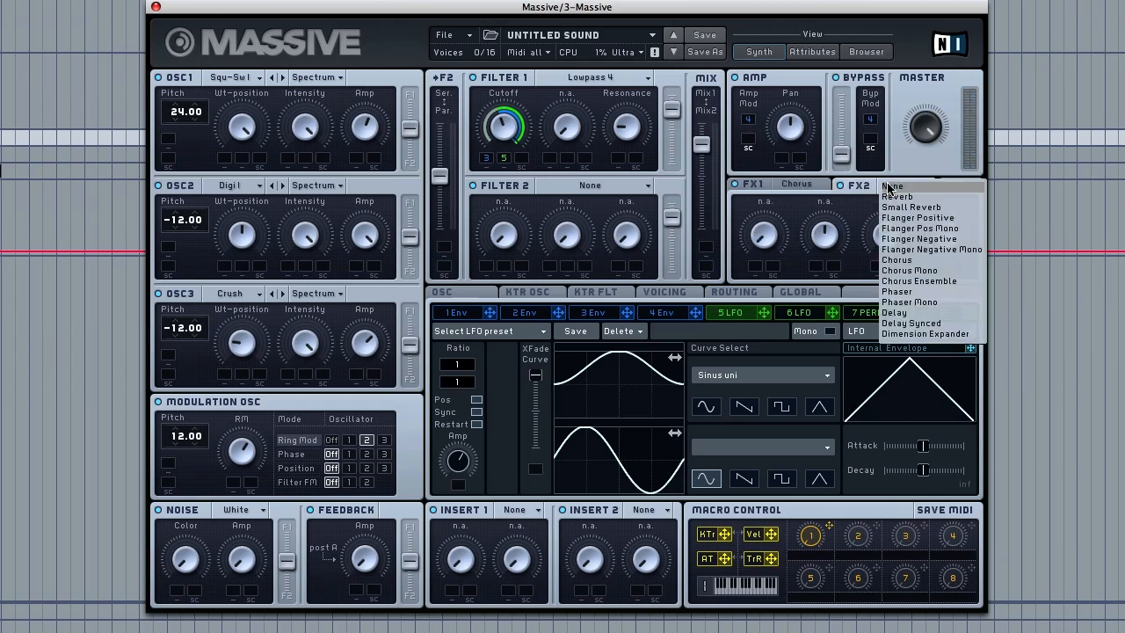
left_click(923, 335)
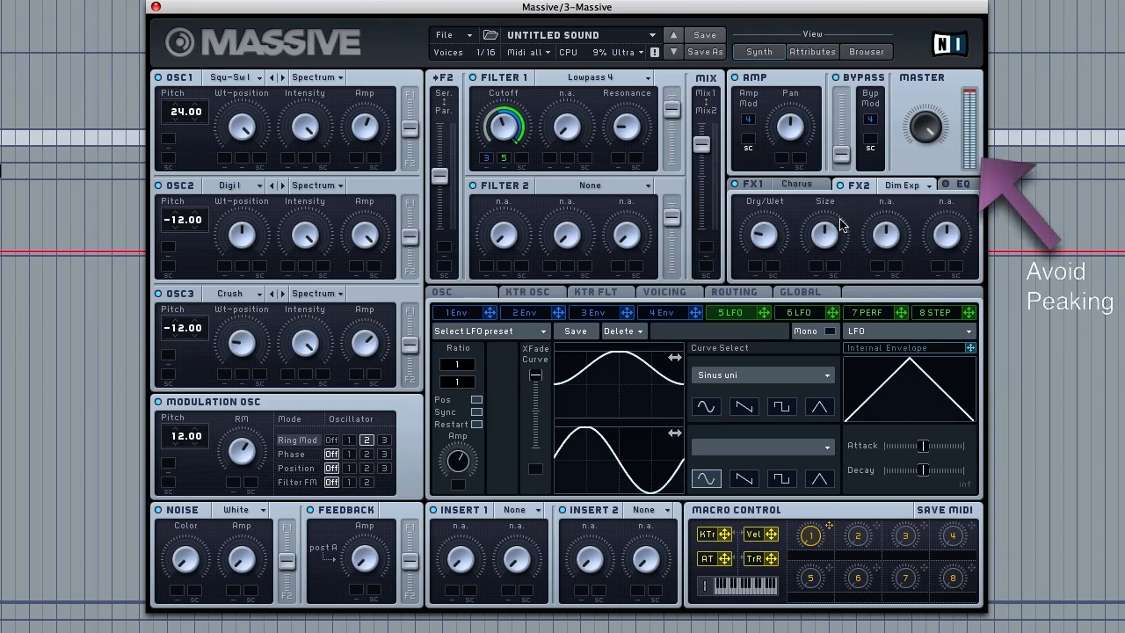
left_click_drag(826, 239, 819, 286)
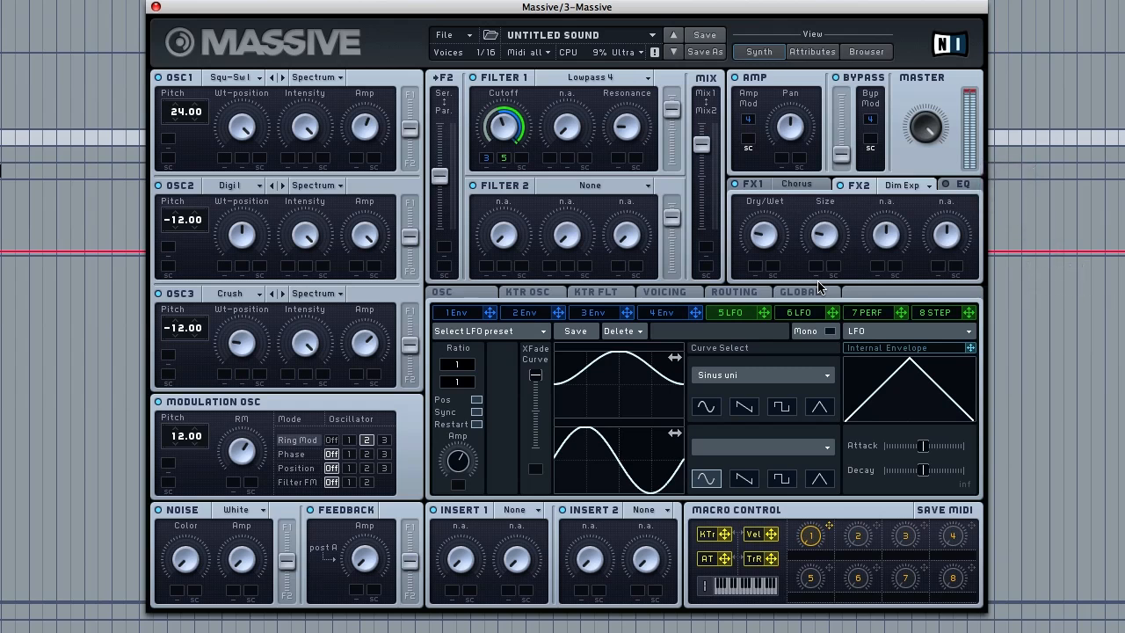
Load the P Shaper effect in Insert 1 and raise its dry/wet amount.
left_click(515, 510)
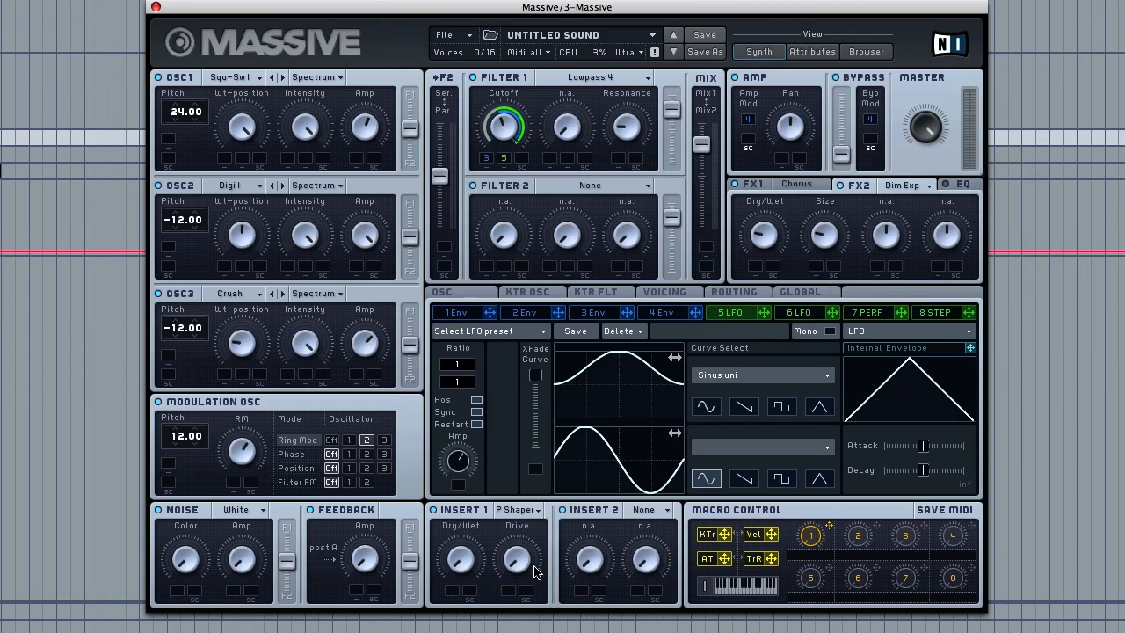
left_click(536, 584)
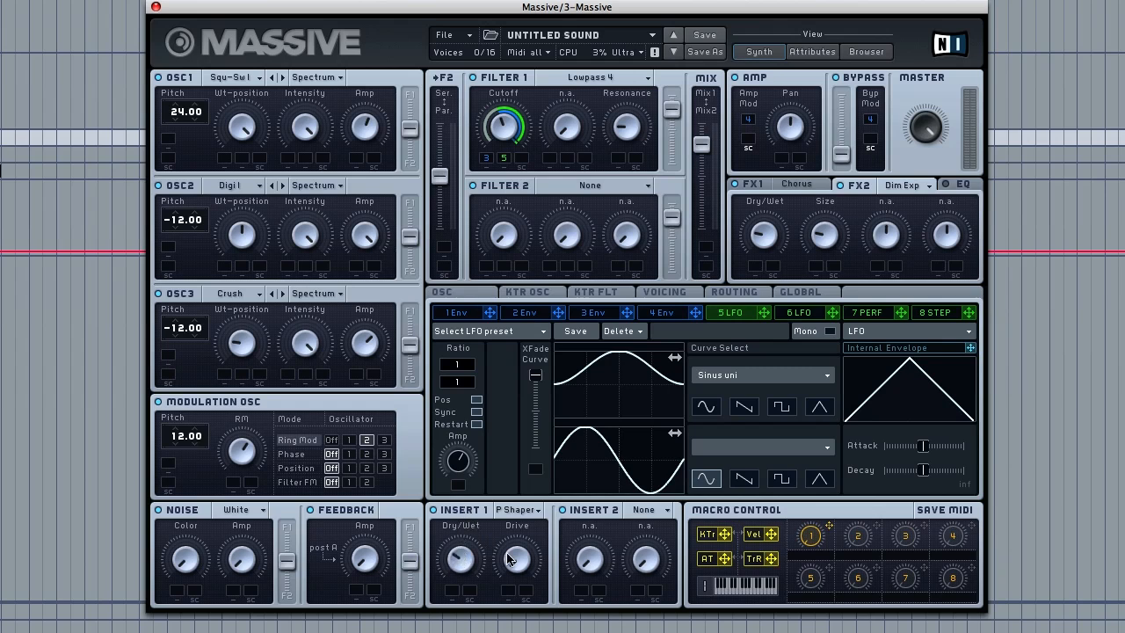